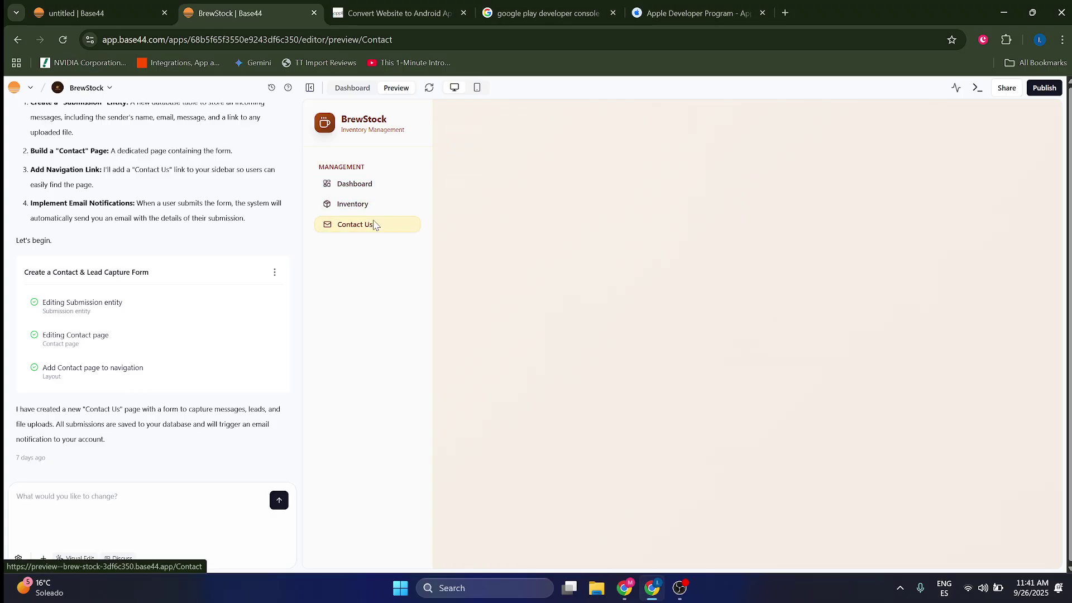
# Browse the BrewStock Inventory Management page and then its Dashboard in the Base44 preview
pyautogui.click(352, 203)
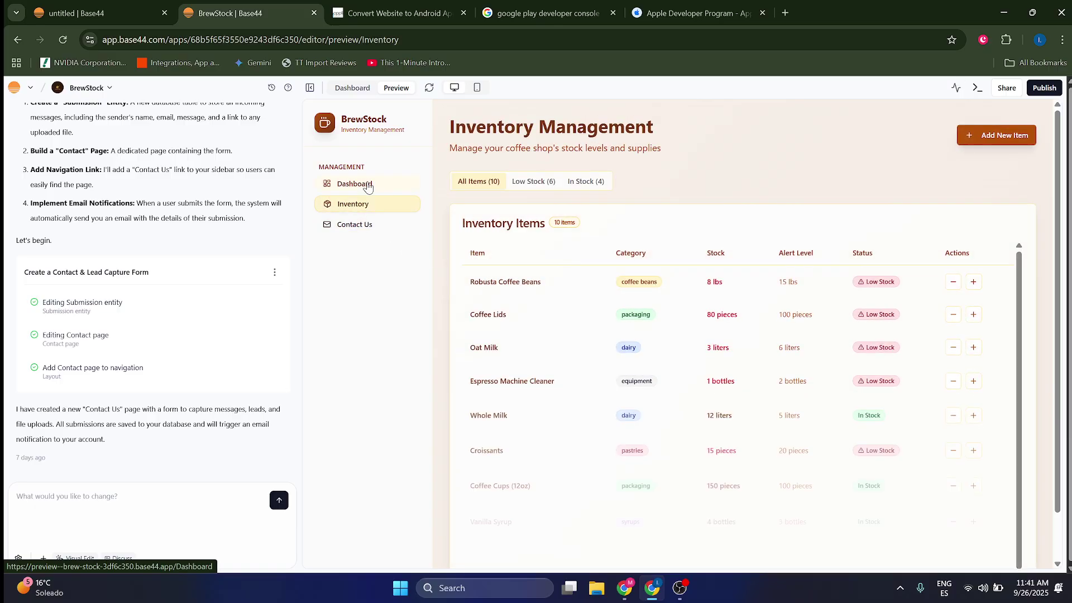
pyautogui.click(356, 183)
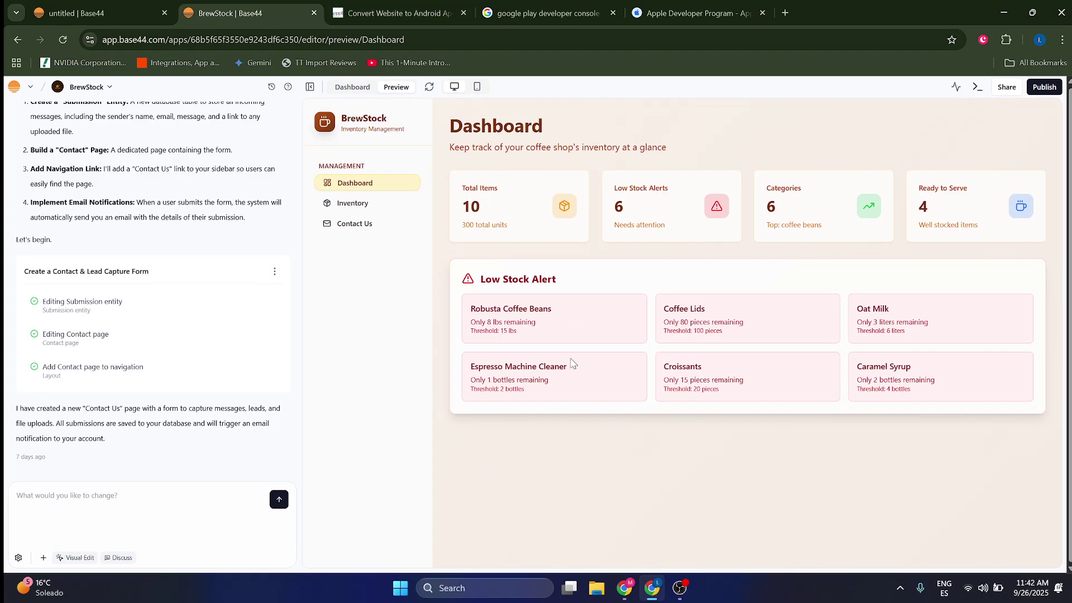
# Switch to the web2application site and return to the top of its homepage
pyautogui.click(398, 13)
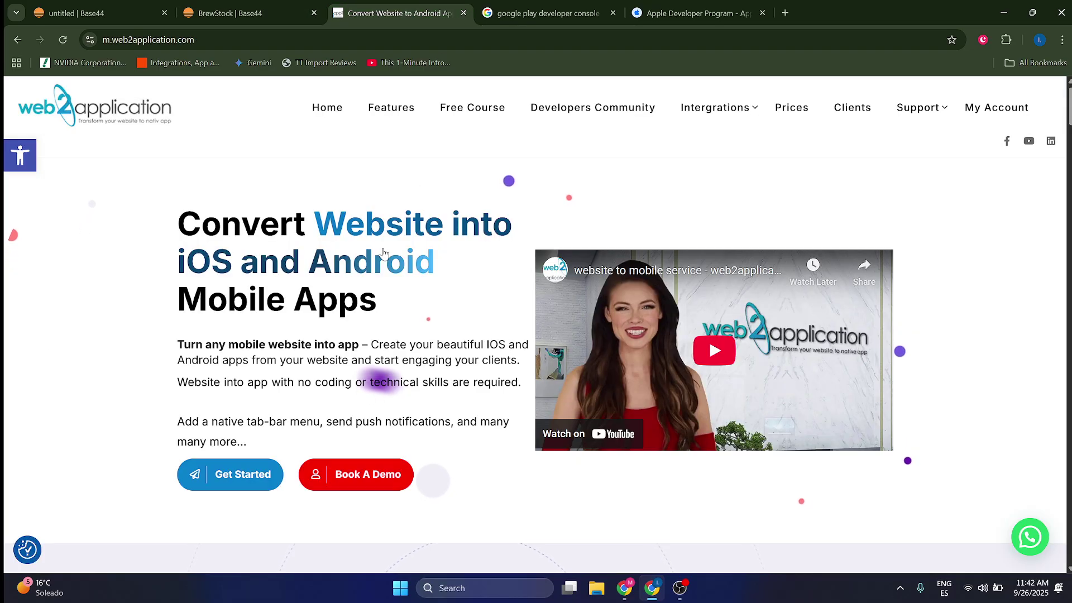
pyautogui.scroll(-3, 378, 377)
pyautogui.scroll(3, 379, 313)
pyautogui.scroll(-5, 380, 313)
pyautogui.scroll(5, 379, 313)
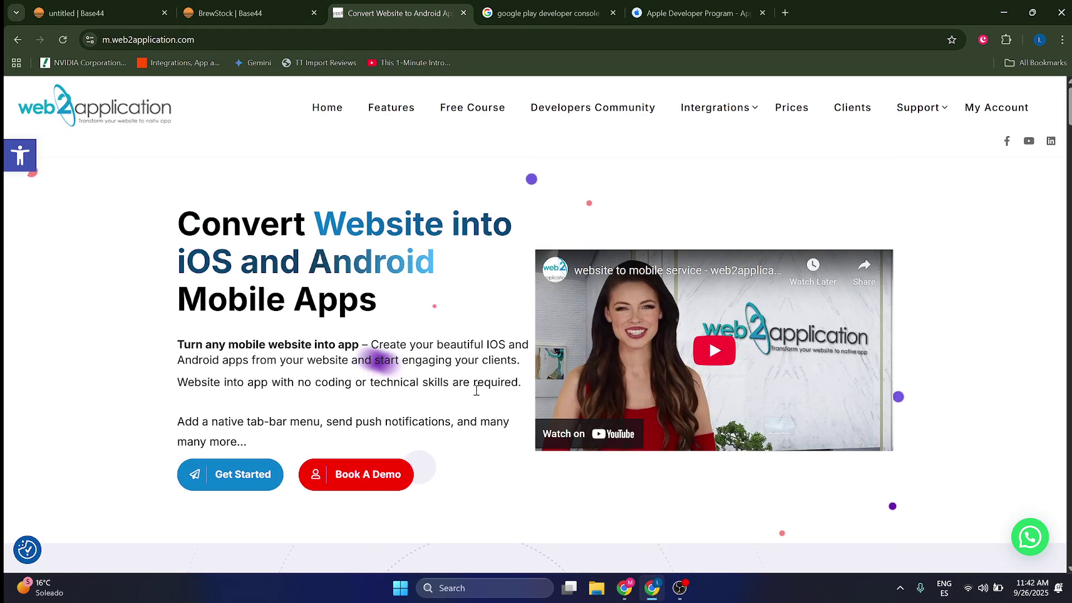
pyautogui.click(162, 40)
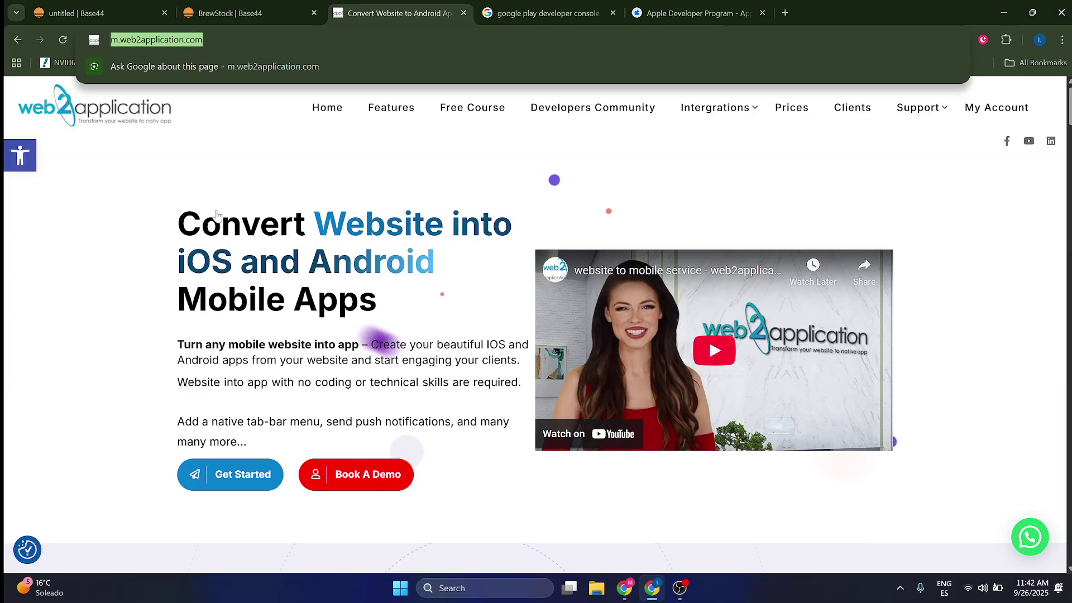
pyautogui.press('Escape')
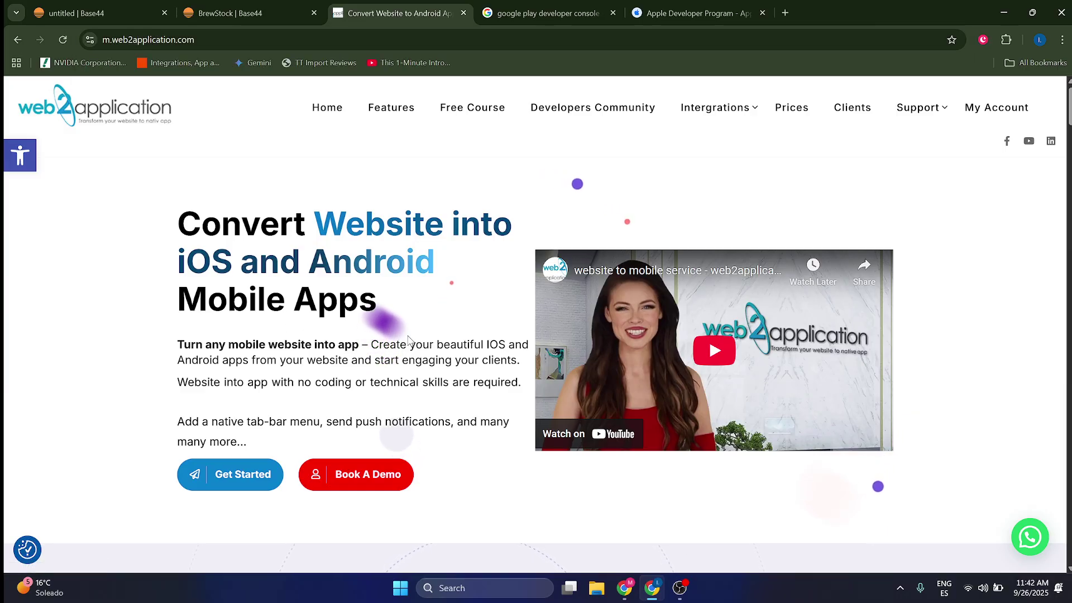
pyautogui.scroll(-8, 411, 344)
pyautogui.scroll(-3, 411, 345)
pyautogui.scroll(-10, 410, 344)
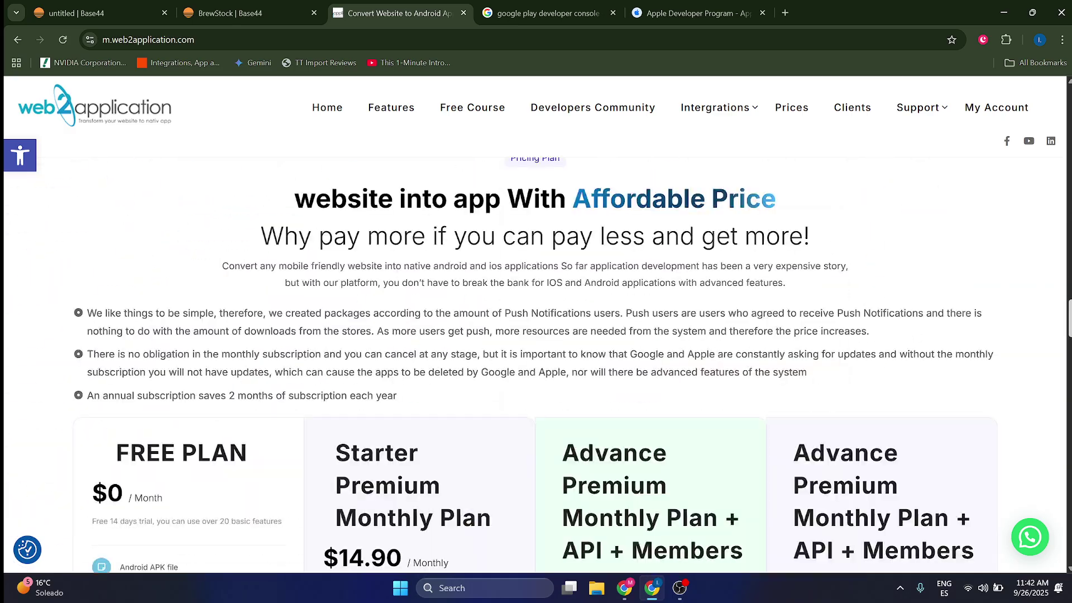
pyautogui.scroll(-5, 411, 344)
pyautogui.scroll(10, 410, 343)
pyautogui.scroll(-5, 410, 344)
pyautogui.scroll(-3, 410, 345)
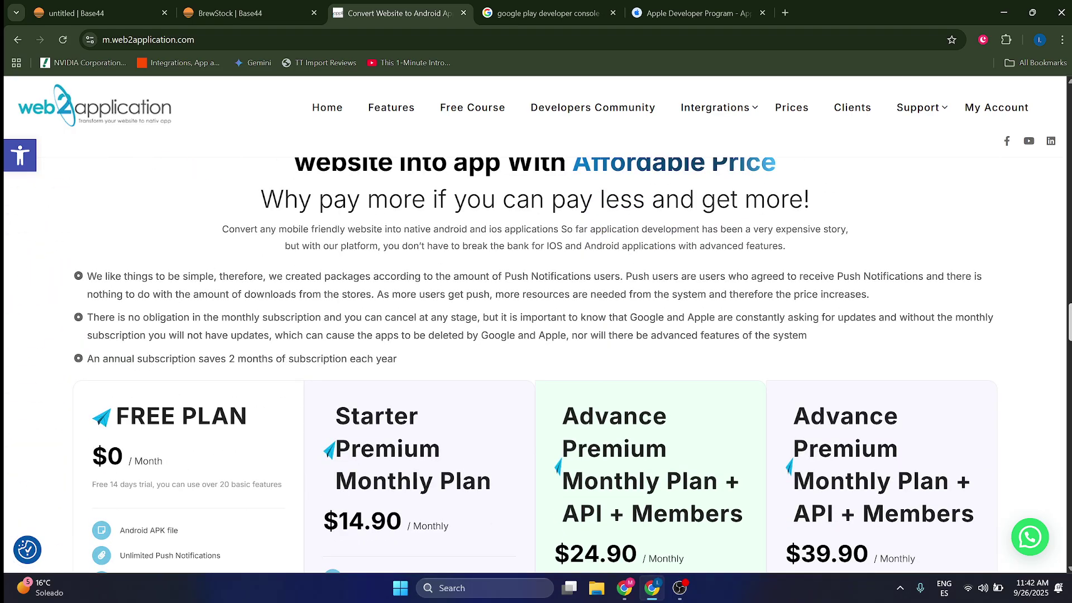
pyautogui.press('Home')
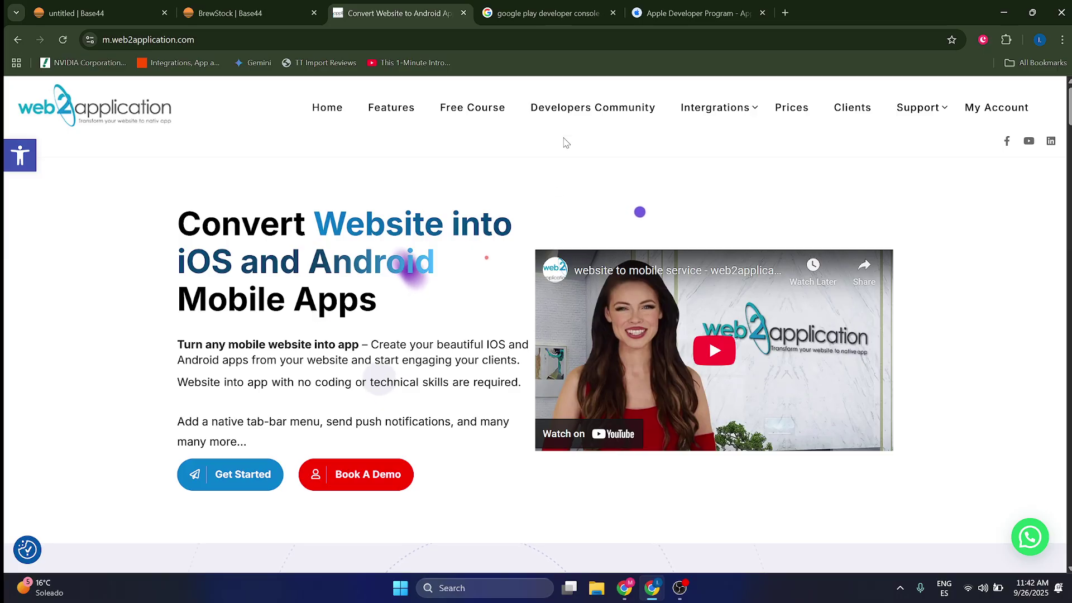
pyautogui.moveTo(714, 107)
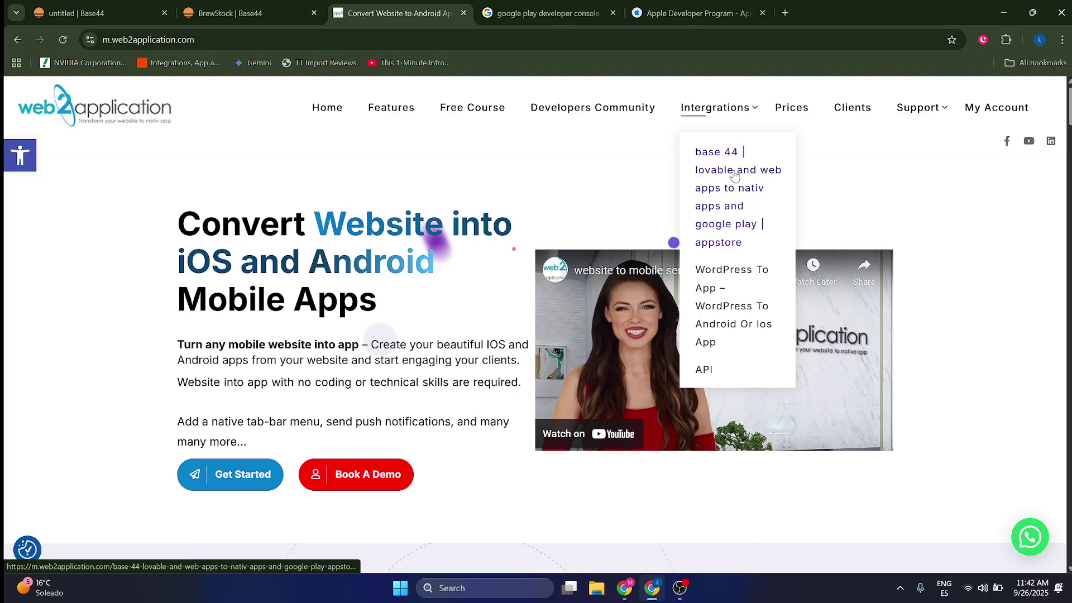
pyautogui.click(735, 175)
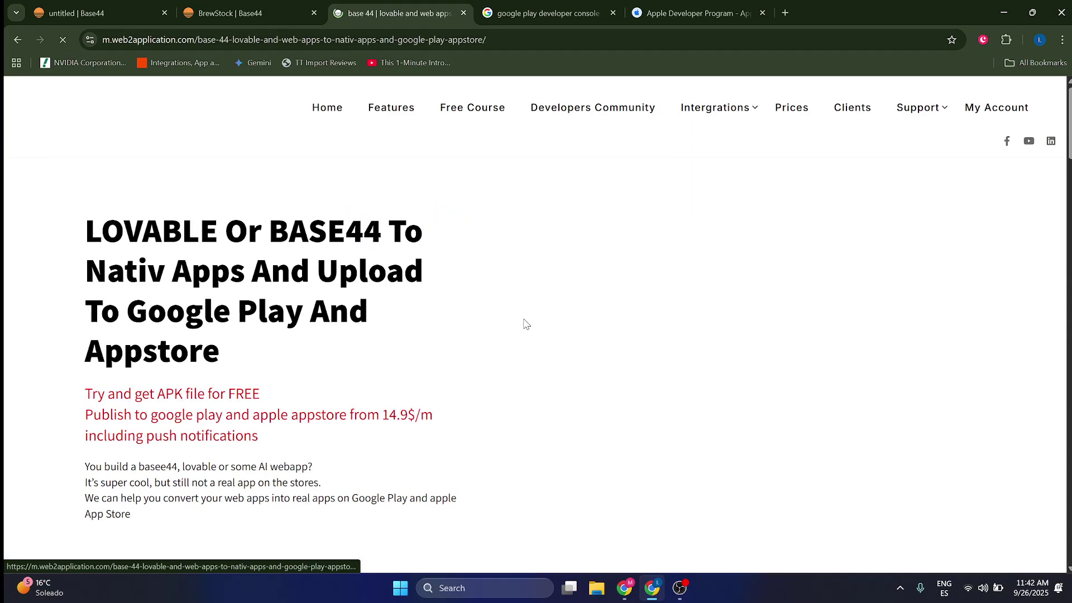
pyautogui.scroll(-5, 374, 354)
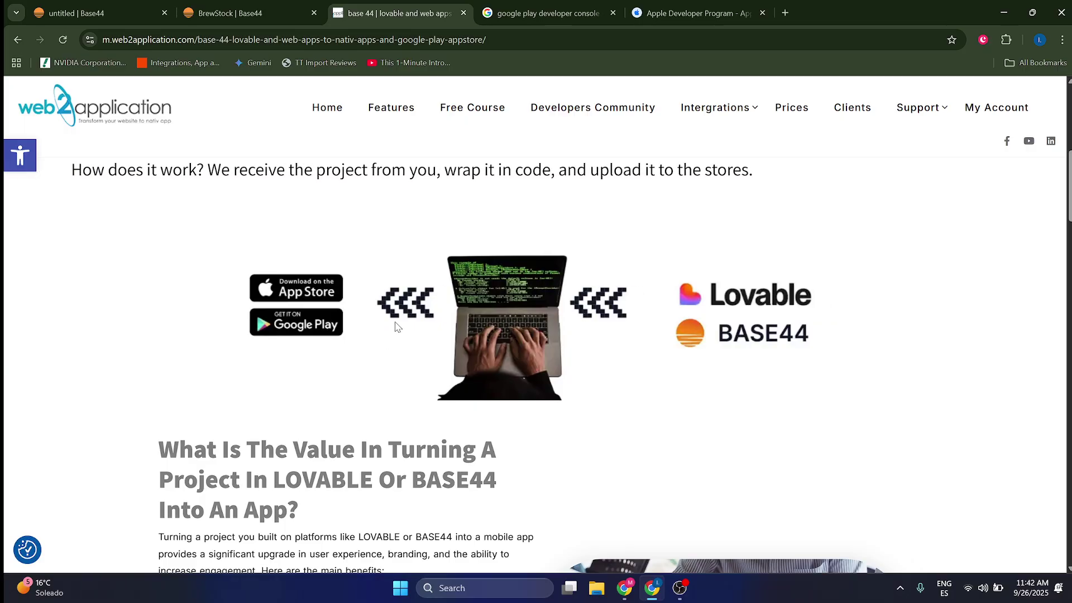
pyautogui.scroll(-8, 375, 354)
pyautogui.scroll(-8, 385, 335)
pyautogui.scroll(3, 475, 278)
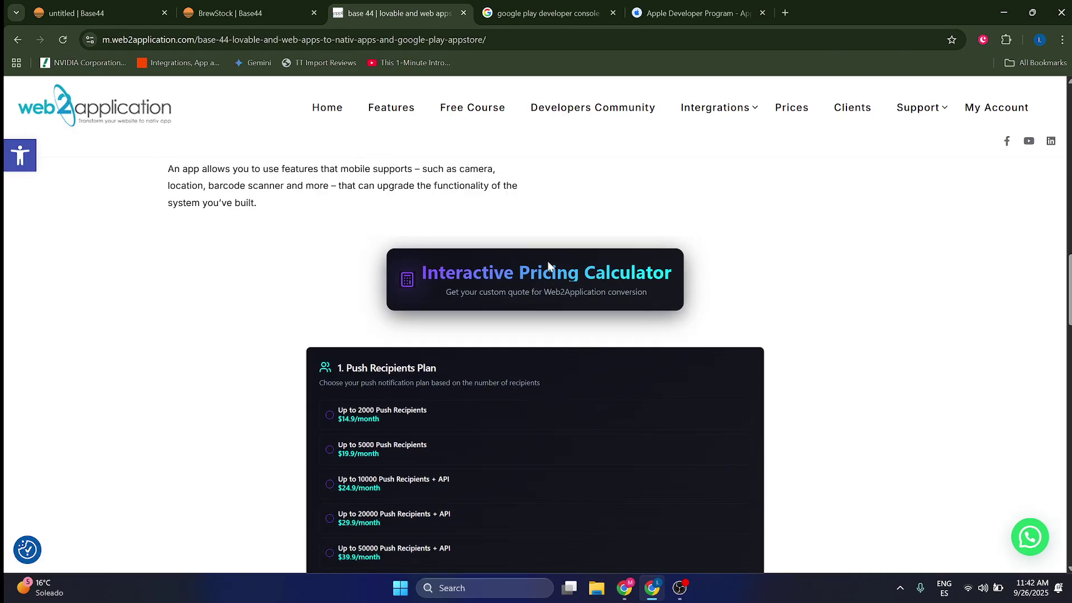
pyautogui.scroll(1, 476, 301)
pyautogui.scroll(-7, 481, 330)
pyautogui.scroll(4, 481, 331)
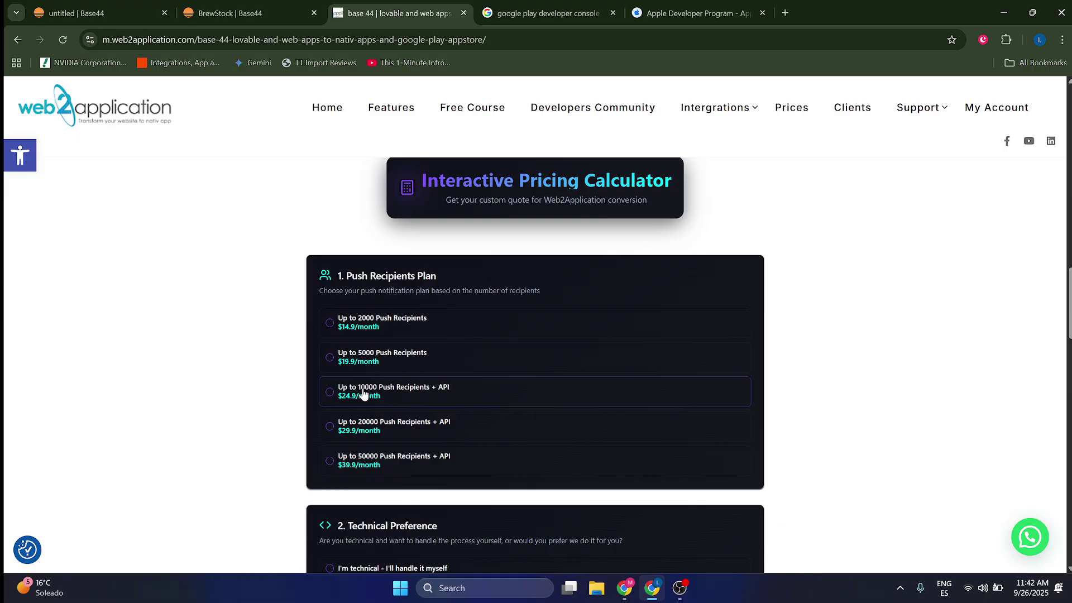
pyautogui.scroll(-3, 369, 361)
pyautogui.scroll(-1, 394, 343)
pyautogui.scroll(-4, 416, 308)
pyautogui.scroll(-1, 416, 309)
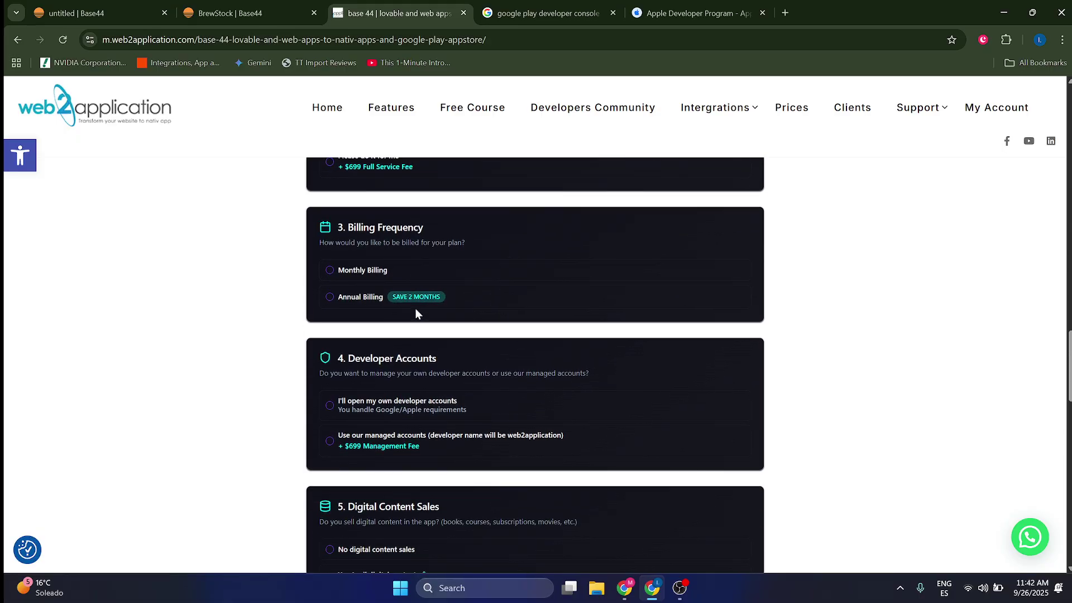
pyautogui.scroll(4, 416, 308)
pyautogui.scroll(1, 396, 390)
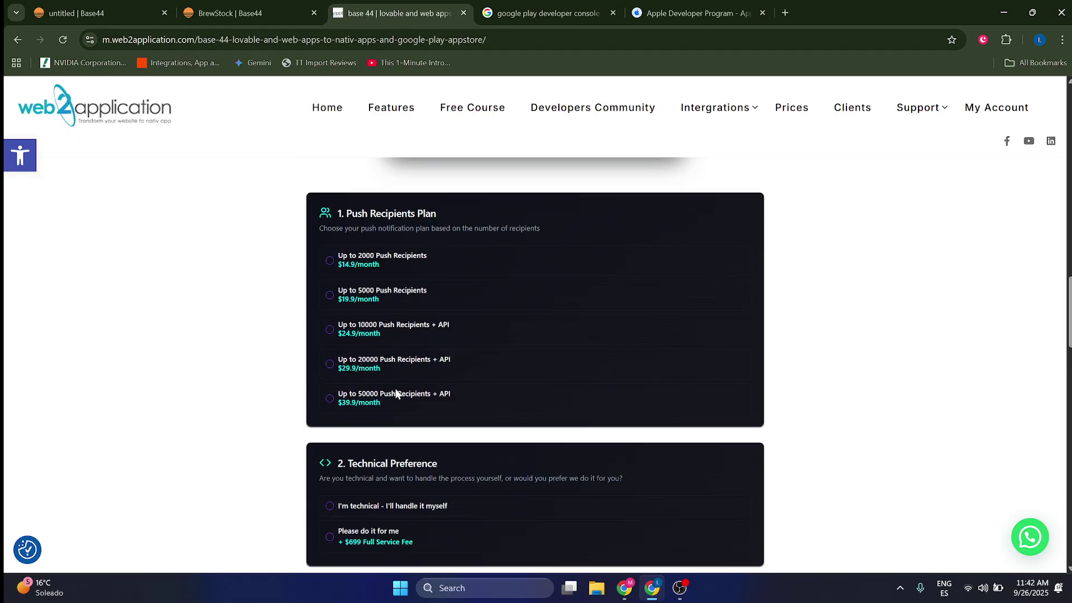
pyautogui.scroll(-4, 396, 390)
pyautogui.scroll(-4, 419, 339)
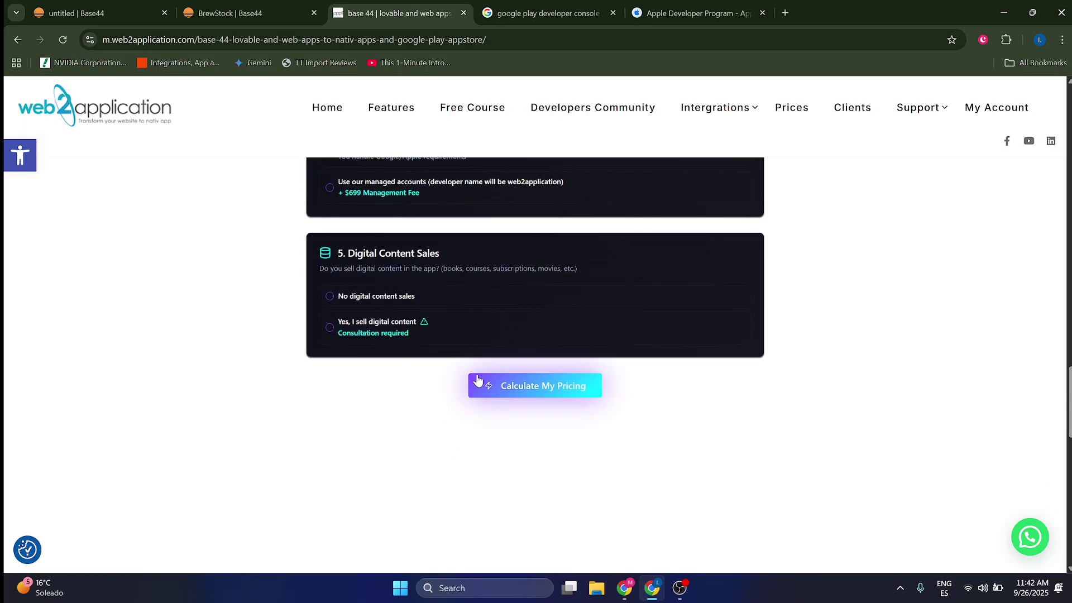
pyautogui.scroll(5, 501, 368)
pyautogui.scroll(5, 498, 369)
pyautogui.scroll(-5, 490, 388)
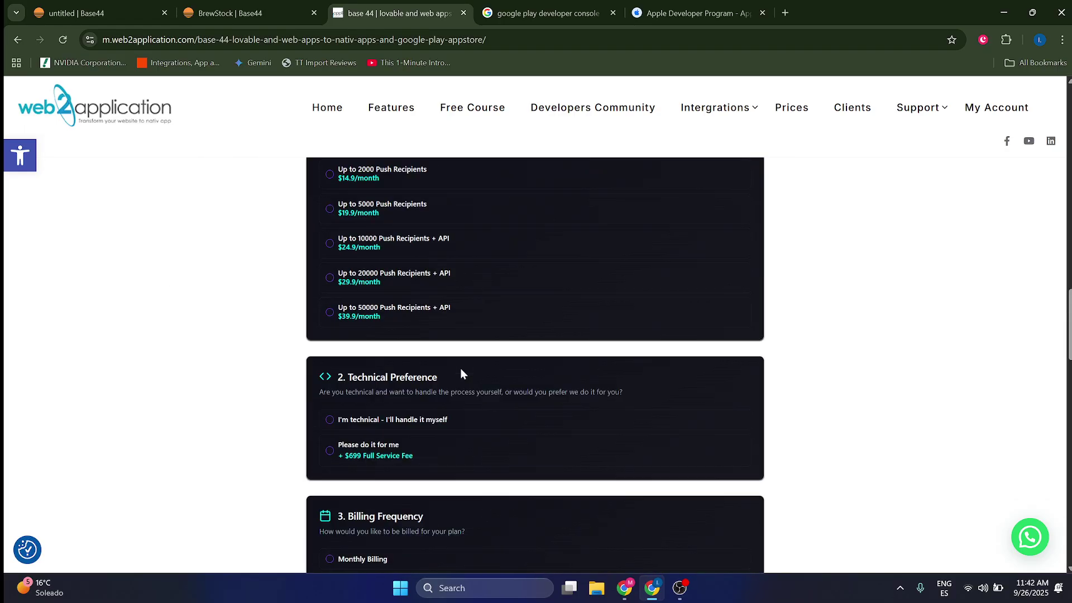
pyautogui.scroll(-1, 460, 368)
pyautogui.scroll(-5, 447, 316)
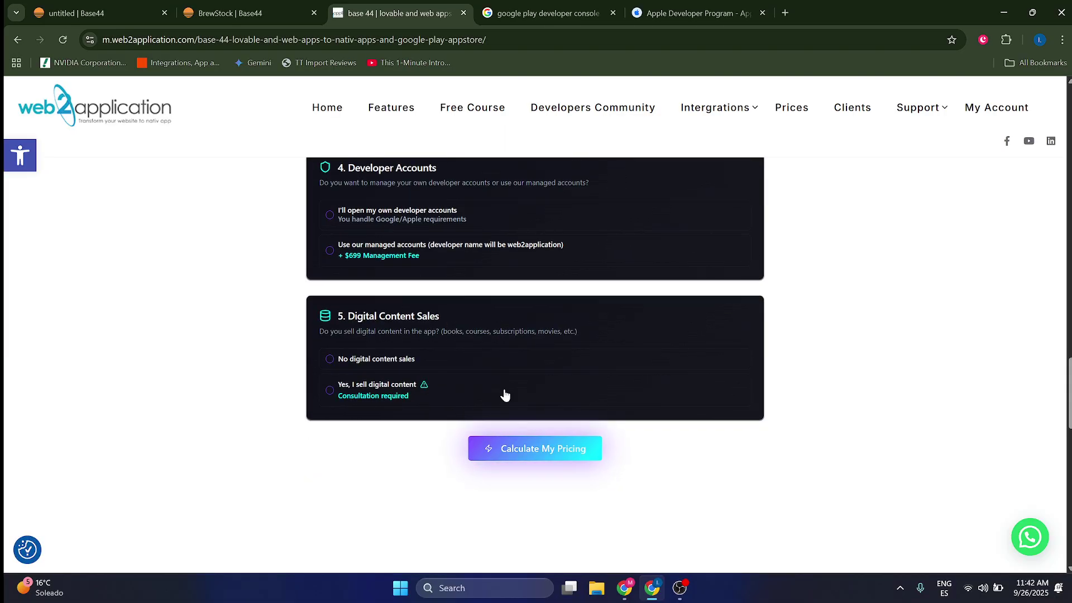
pyautogui.click(568, 459)
# Return to BrewStock in Base44 and show its page files and project export options
pyautogui.click(234, 13)
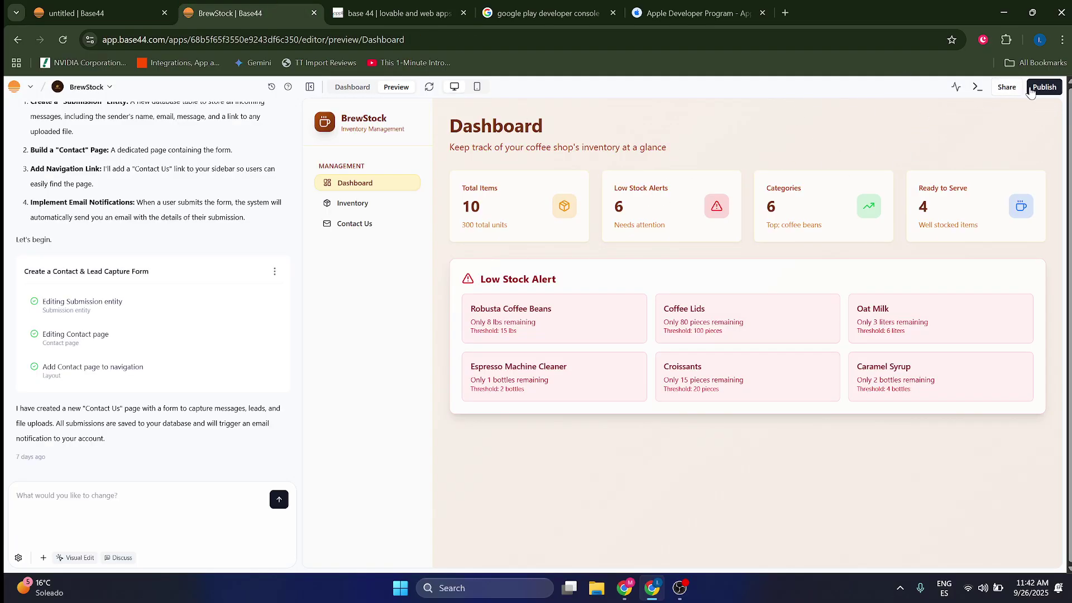
pyautogui.click(977, 88)
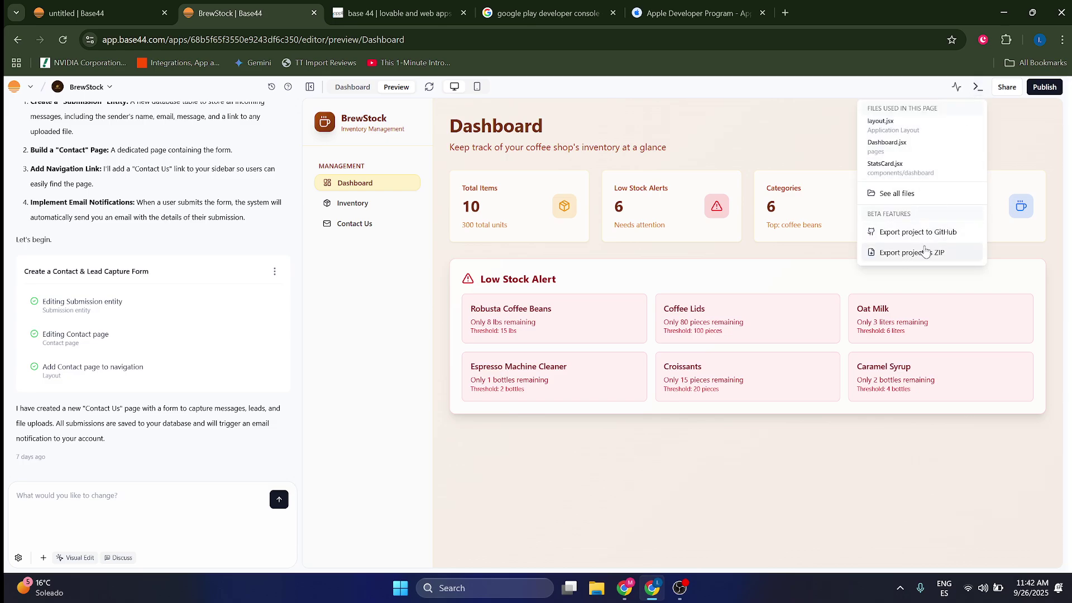
# Go back to the web2application Base44-to-native-apps conversion page
pyautogui.click(549, 13)
pyautogui.click(398, 12)
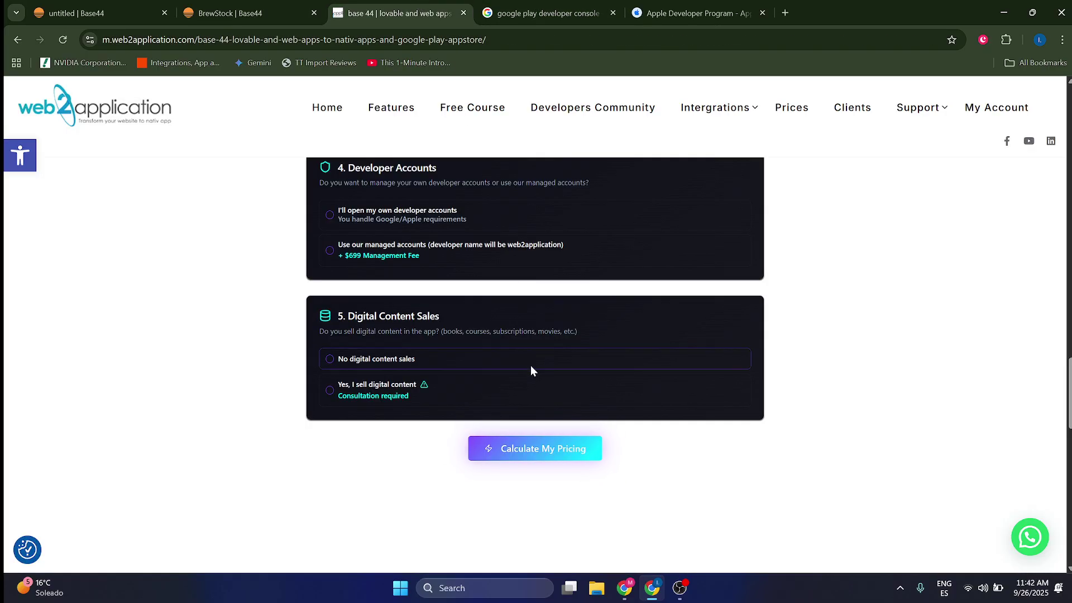
pyautogui.scroll(4, 575, 377)
pyautogui.scroll(5, 575, 377)
pyautogui.scroll(5, 576, 378)
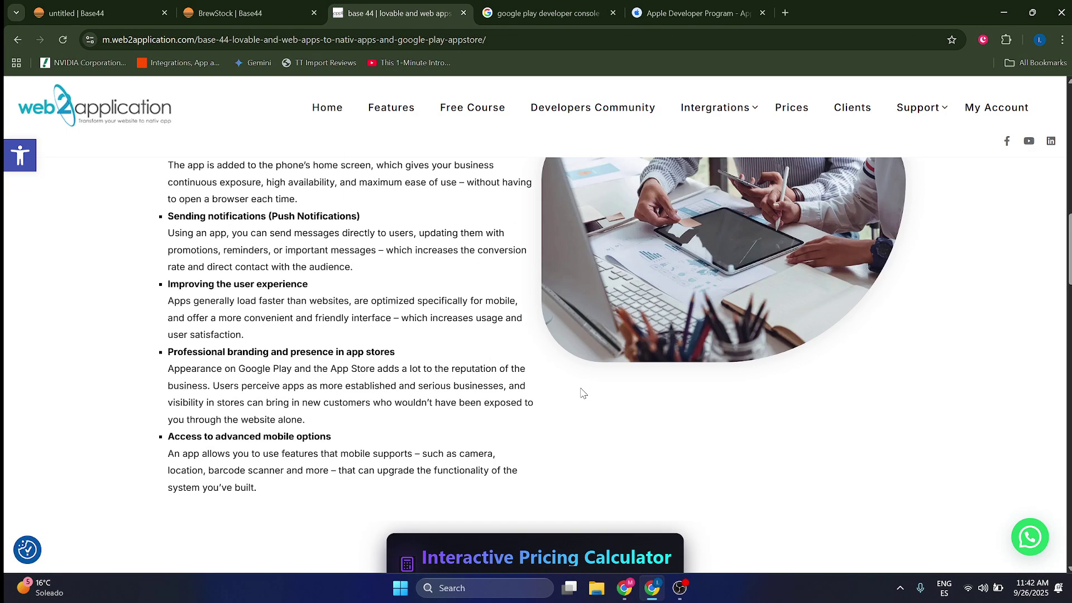
pyautogui.scroll(5, 576, 378)
pyautogui.scroll(5, 577, 414)
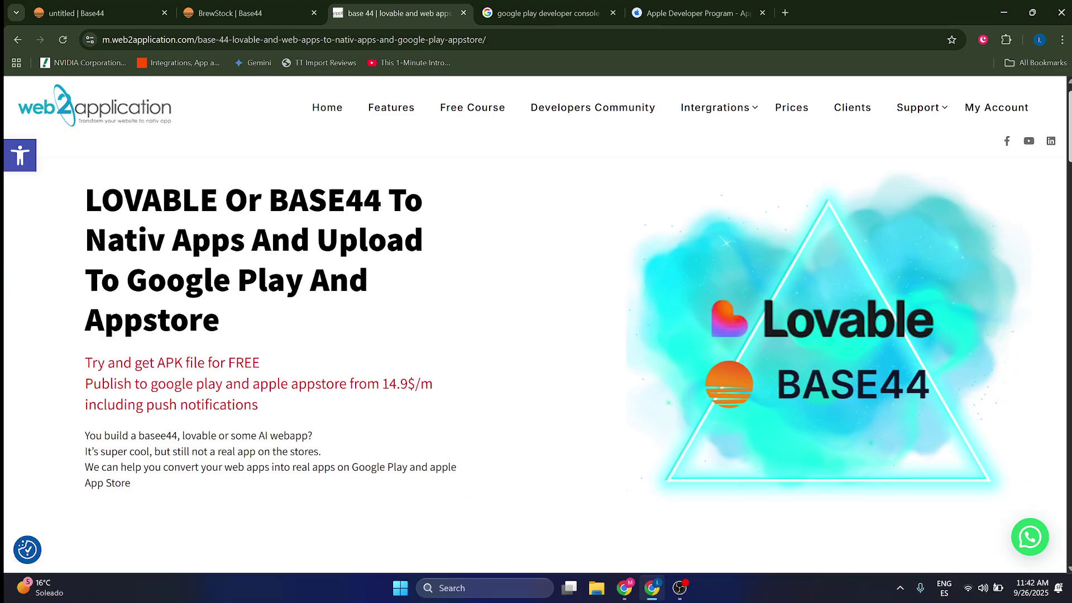
pyautogui.scroll(-5, 576, 376)
pyautogui.scroll(-4, 575, 377)
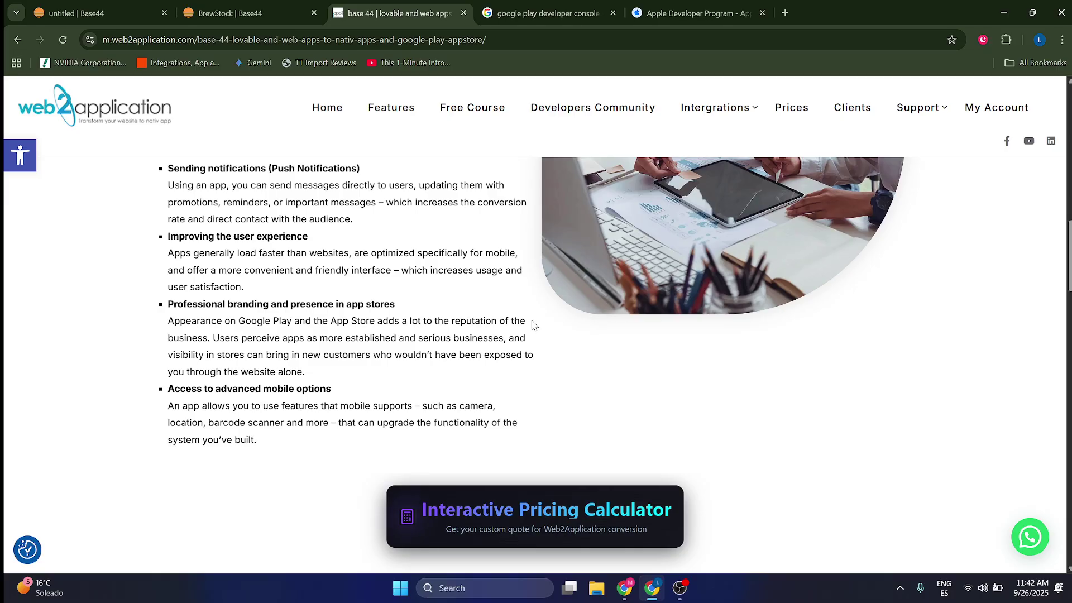
pyautogui.scroll(5, 533, 323)
pyautogui.scroll(3, 521, 319)
pyautogui.scroll(5, 521, 318)
pyautogui.scroll(2, 522, 302)
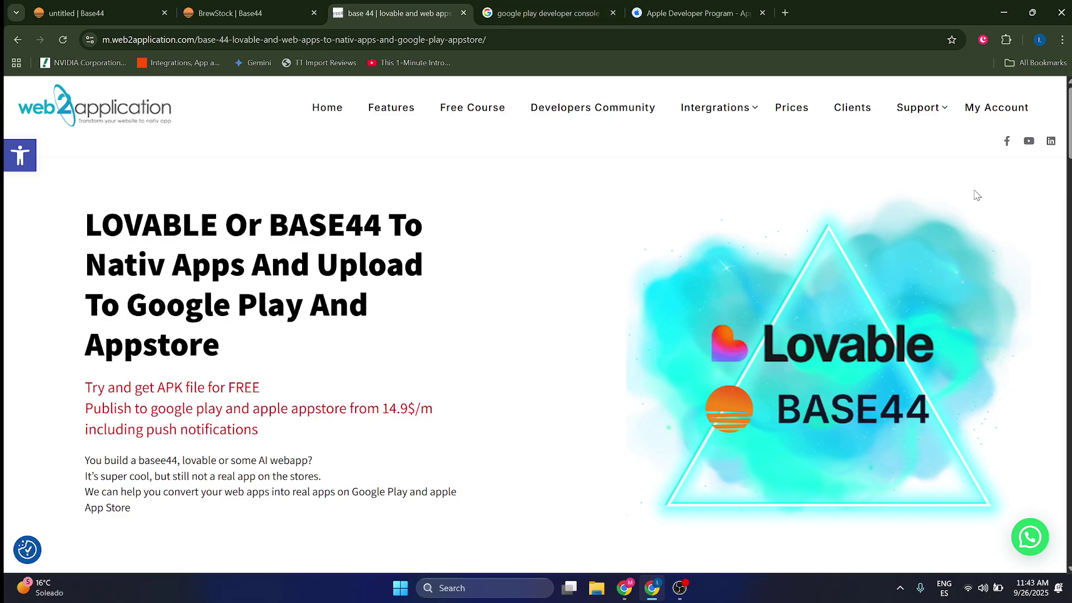
pyautogui.scroll(-10, 536, 335)
pyautogui.scroll(-8, 537, 335)
pyautogui.scroll(-5, 536, 335)
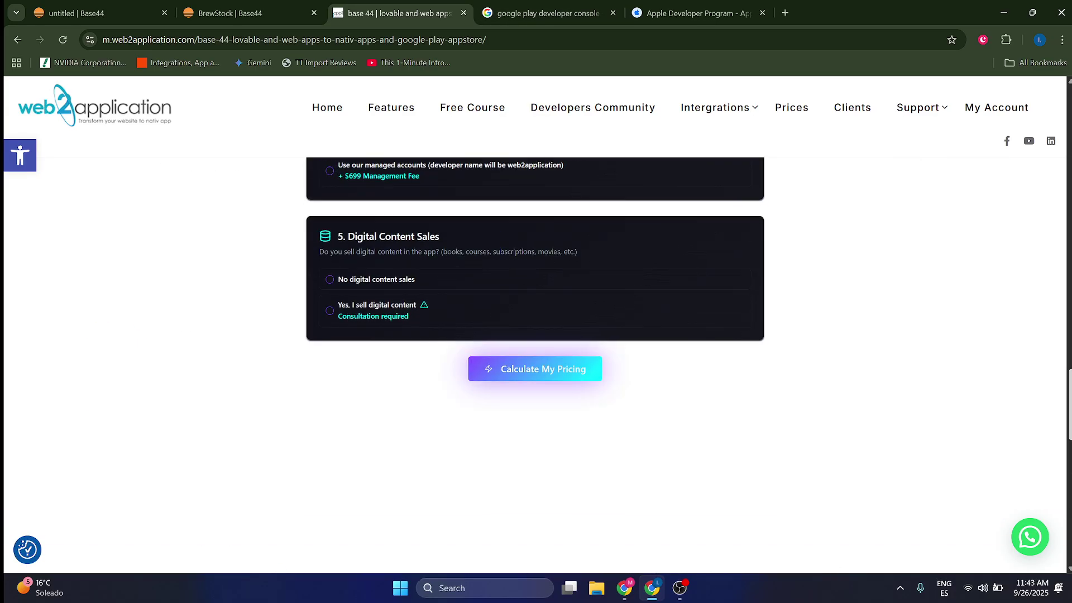
pyautogui.scroll(3, 536, 335)
pyautogui.scroll(3, 536, 335)
# Follow the Google Play Console result and compare it with the Apple Developer Program overview
pyautogui.click(545, 12)
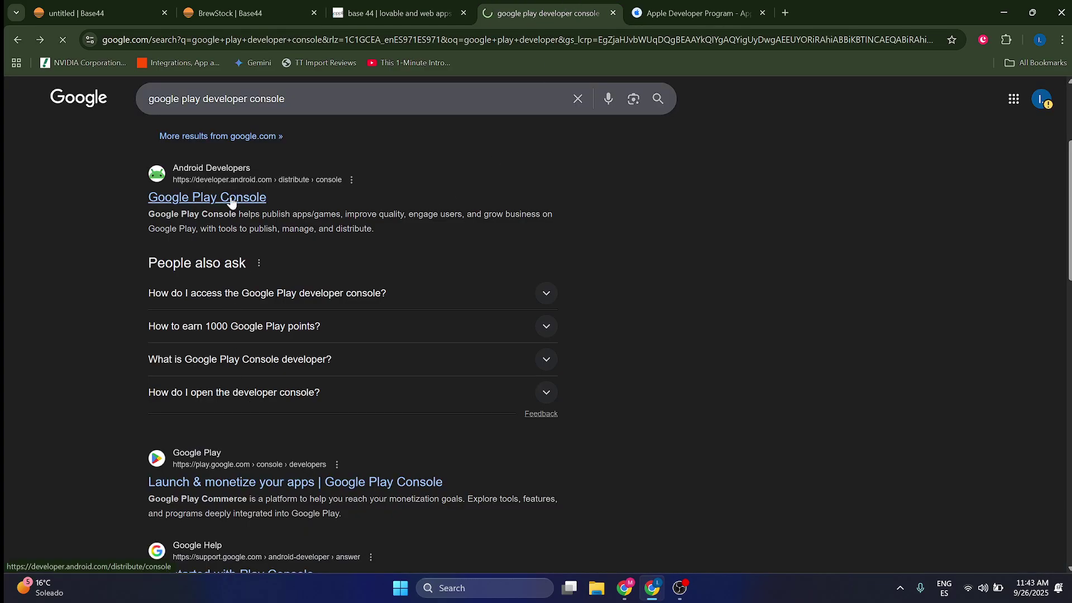
pyautogui.click(695, 12)
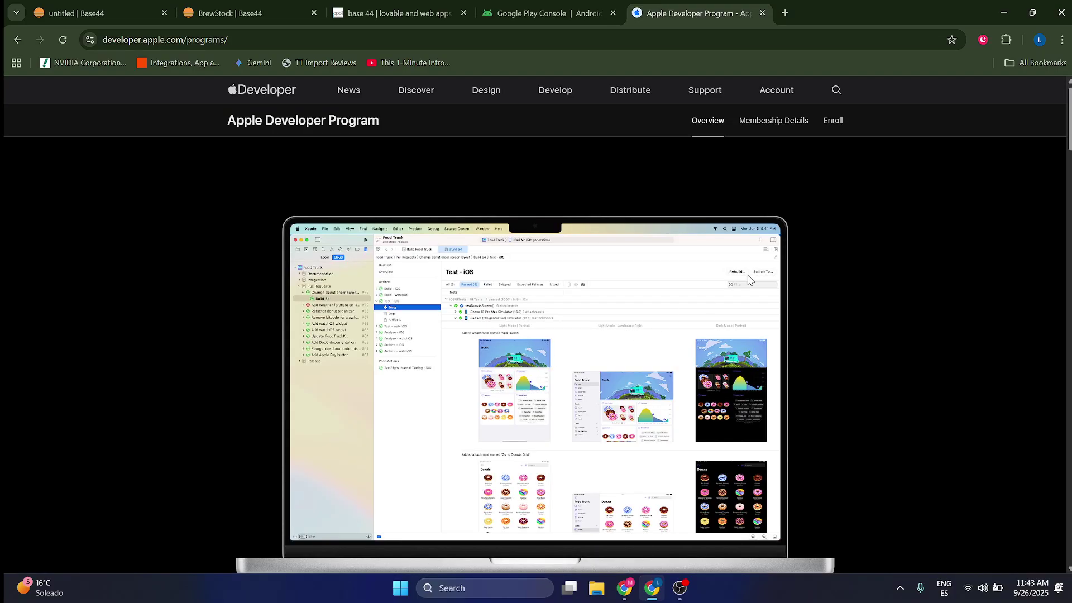
pyautogui.click(544, 13)
pyautogui.click(696, 12)
pyautogui.click(545, 13)
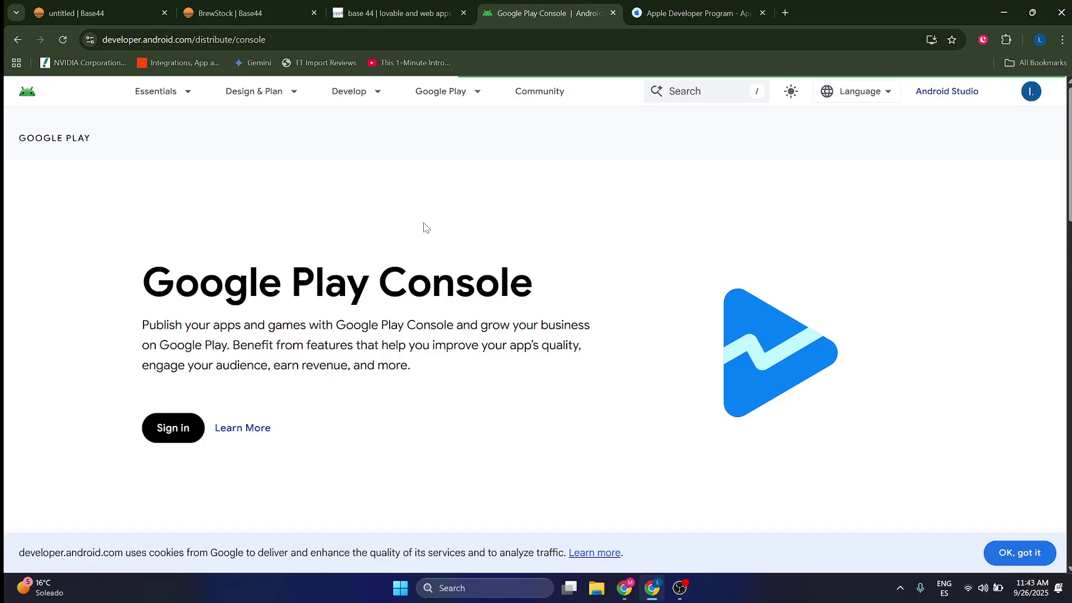
# Open the Apple Developer Program enrollment requirements page, briefly checking Google Play Console
pyautogui.click(695, 13)
pyautogui.click(833, 121)
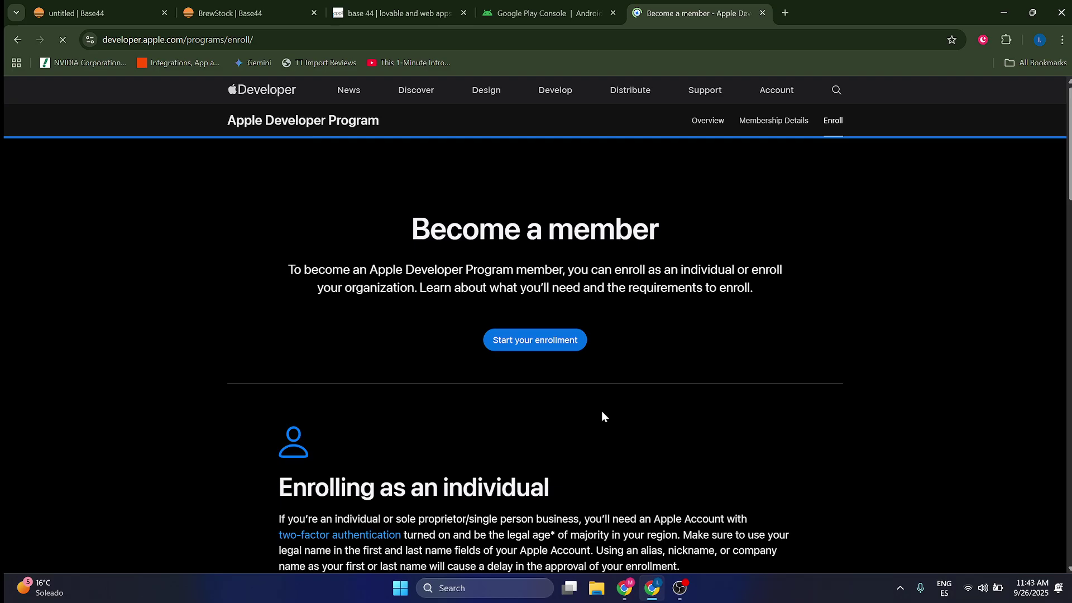
pyautogui.scroll(-5, 536, 336)
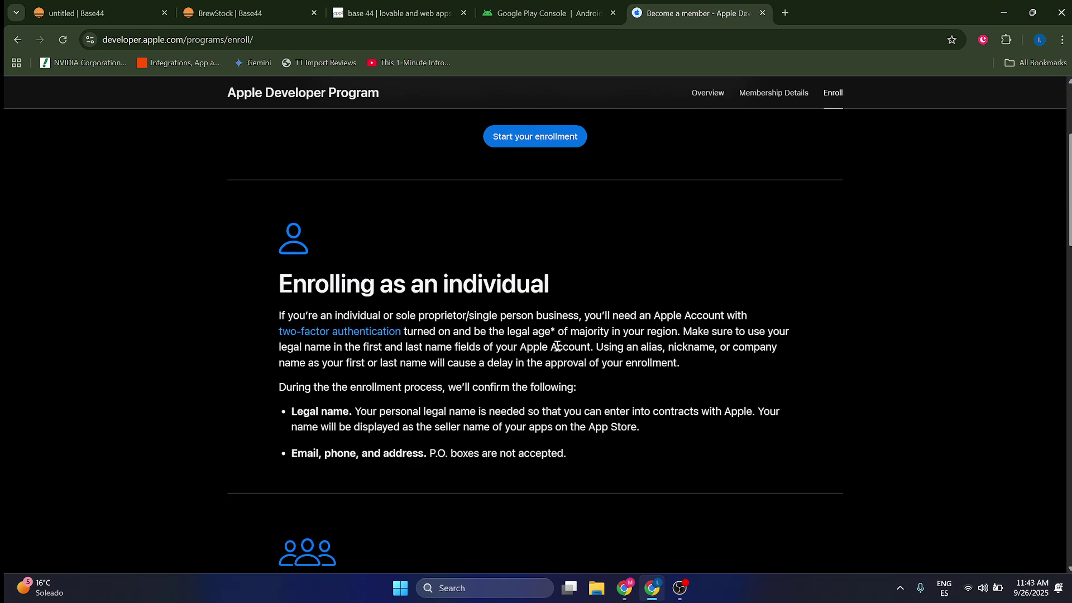
pyautogui.scroll(-5, 536, 335)
pyautogui.scroll(-5, 578, 361)
pyautogui.scroll(5, 579, 361)
pyautogui.scroll(5, 572, 368)
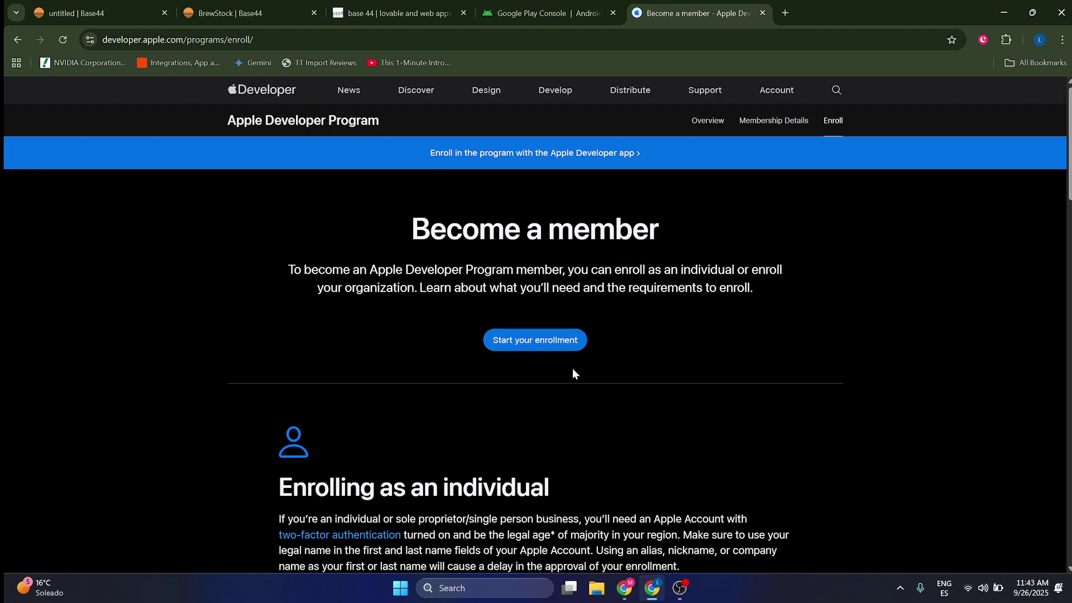
pyautogui.scroll(-5, 571, 372)
pyautogui.scroll(-3, 572, 371)
pyautogui.scroll(-3, 575, 378)
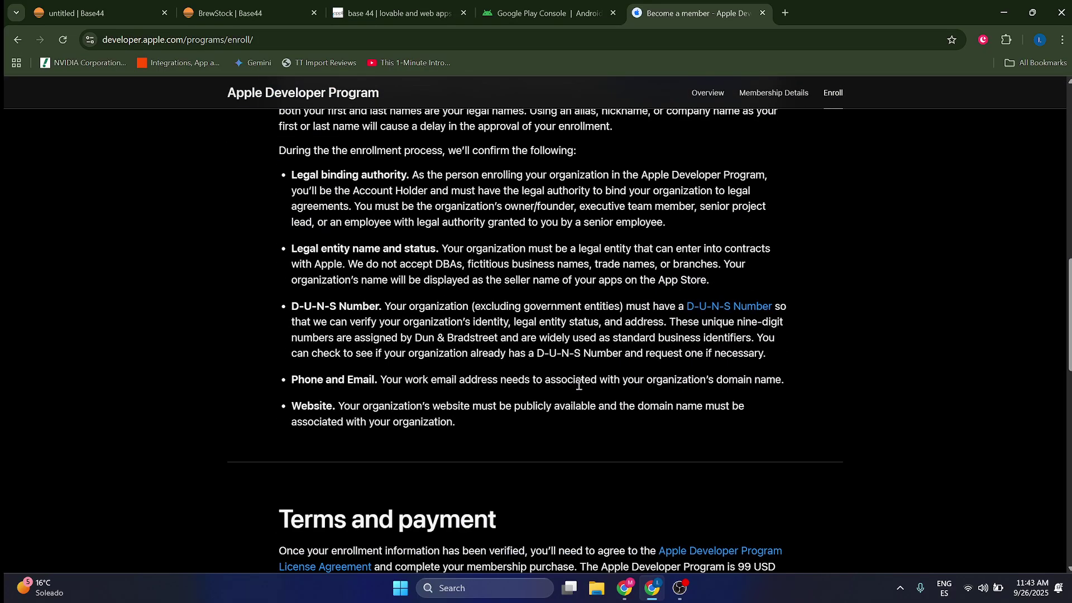
pyautogui.scroll(5, 622, 439)
pyautogui.scroll(5, 658, 460)
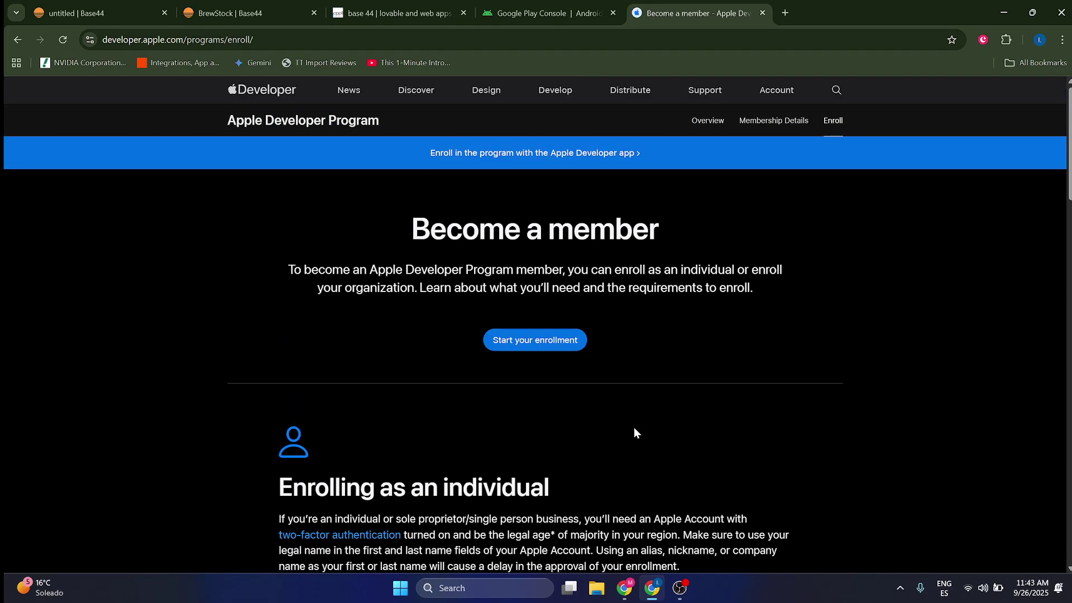
pyautogui.scroll(-8, 583, 347)
pyautogui.scroll(-5, 583, 361)
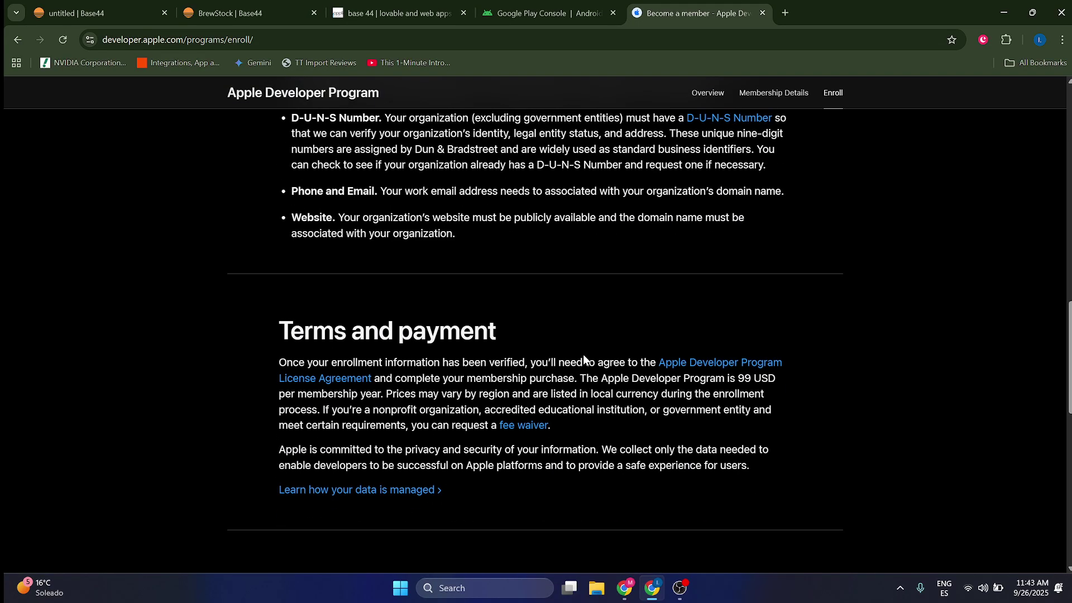
pyautogui.click(536, 13)
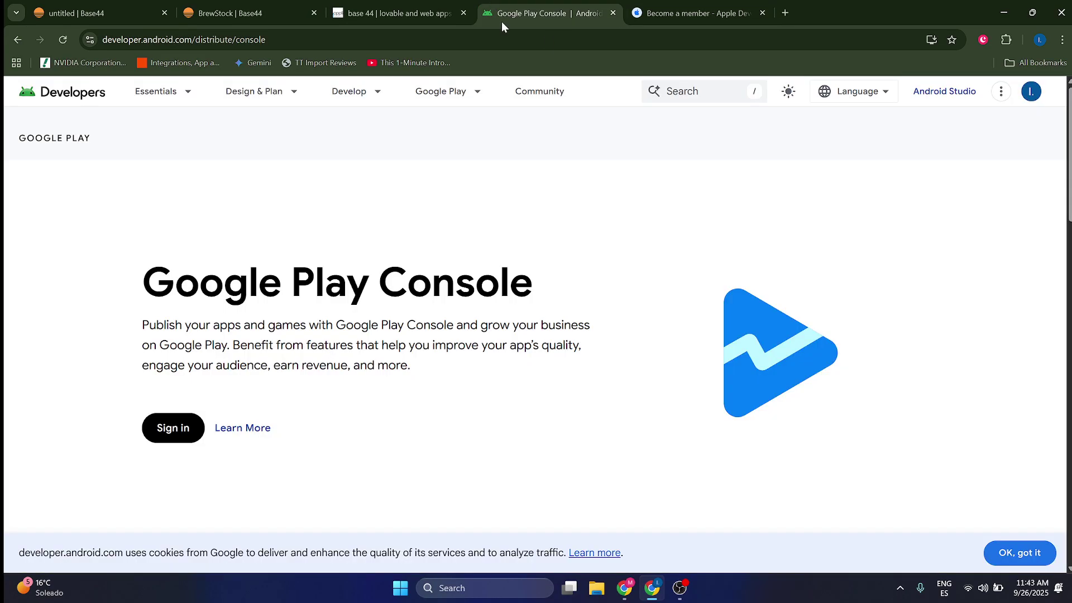
pyautogui.click(695, 12)
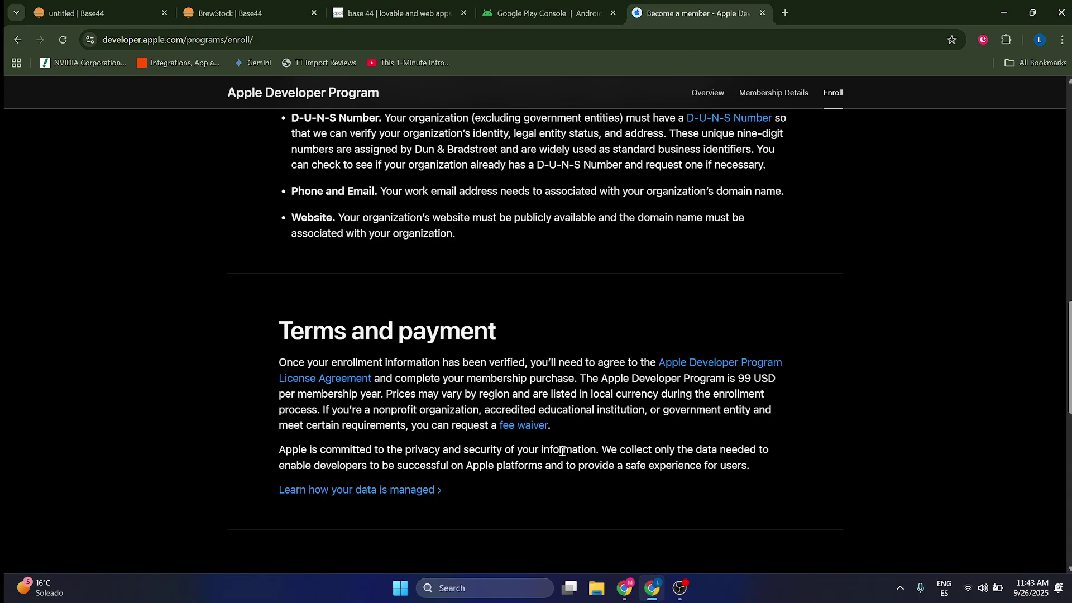
pyautogui.scroll(5, 563, 455)
pyautogui.scroll(5, 563, 418)
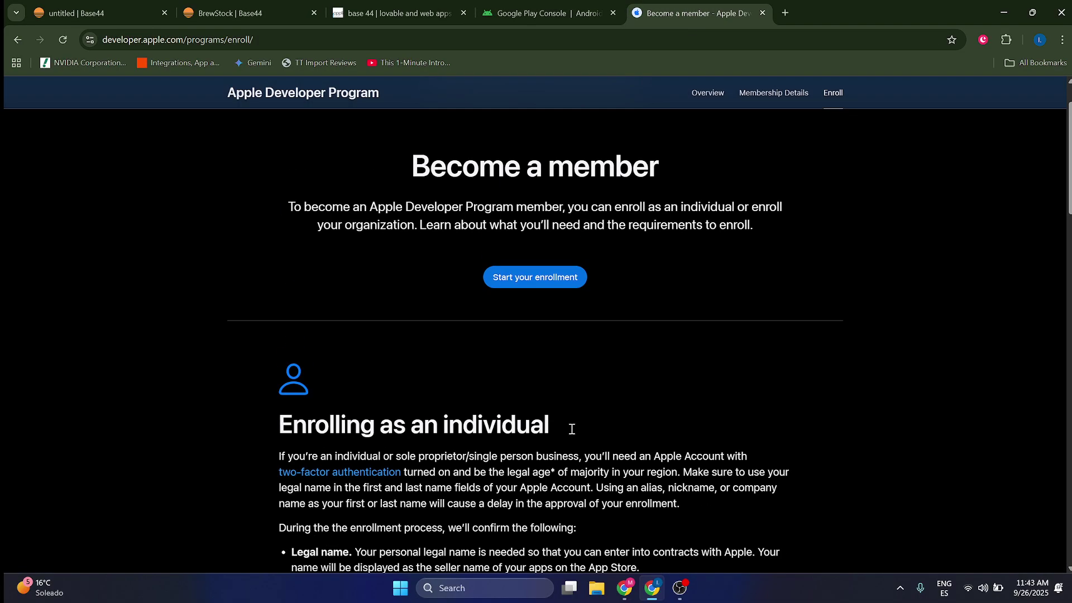
pyautogui.scroll(-6, 596, 425)
pyautogui.scroll(-8, 723, 323)
pyautogui.scroll(2, 722, 323)
# Highlight and then clear the paragraph about the 99 USD yearly membership fee
pyautogui.tripleClick(745, 316)
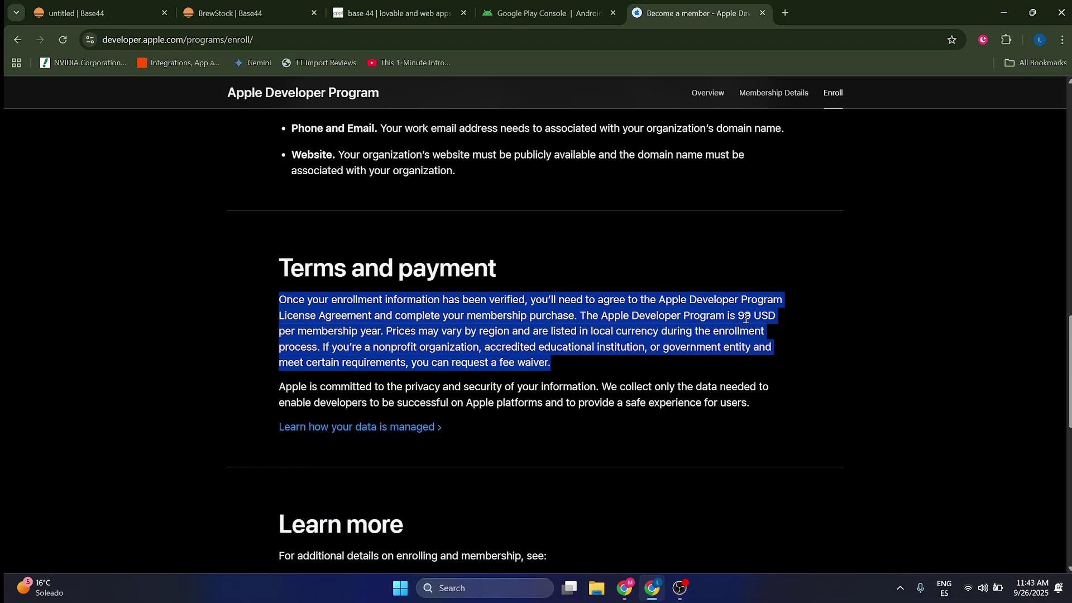
pyautogui.click(656, 390)
pyautogui.scroll(6, 656, 390)
pyautogui.scroll(6, 619, 397)
pyautogui.scroll(1, 629, 279)
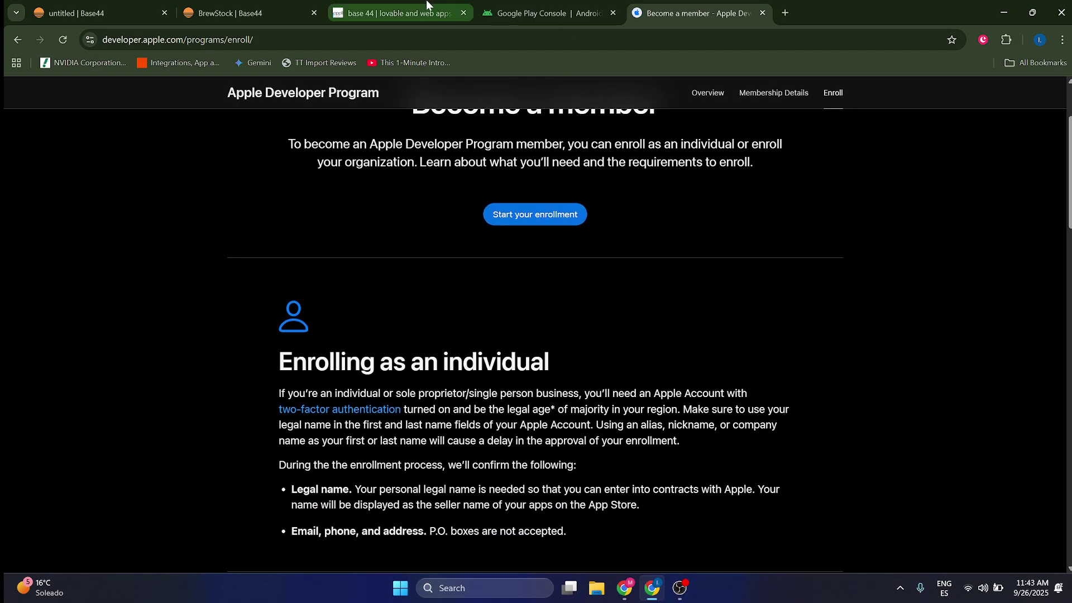